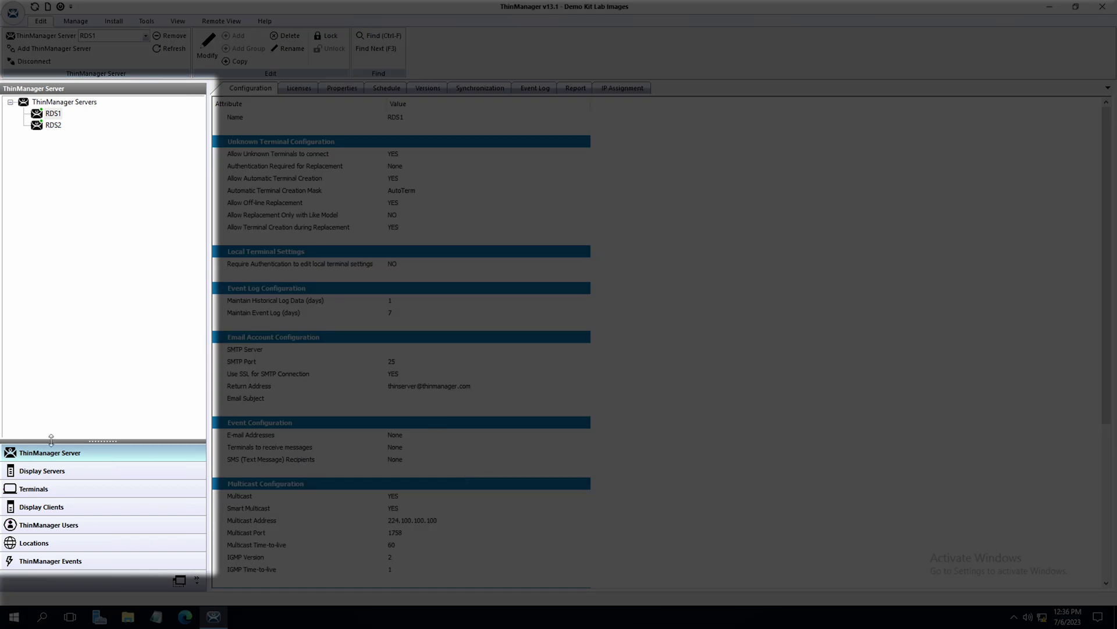
Open terminal 6300T's configuration wizard and advance to its Login Methods Allowed settings
left_click(72, 493)
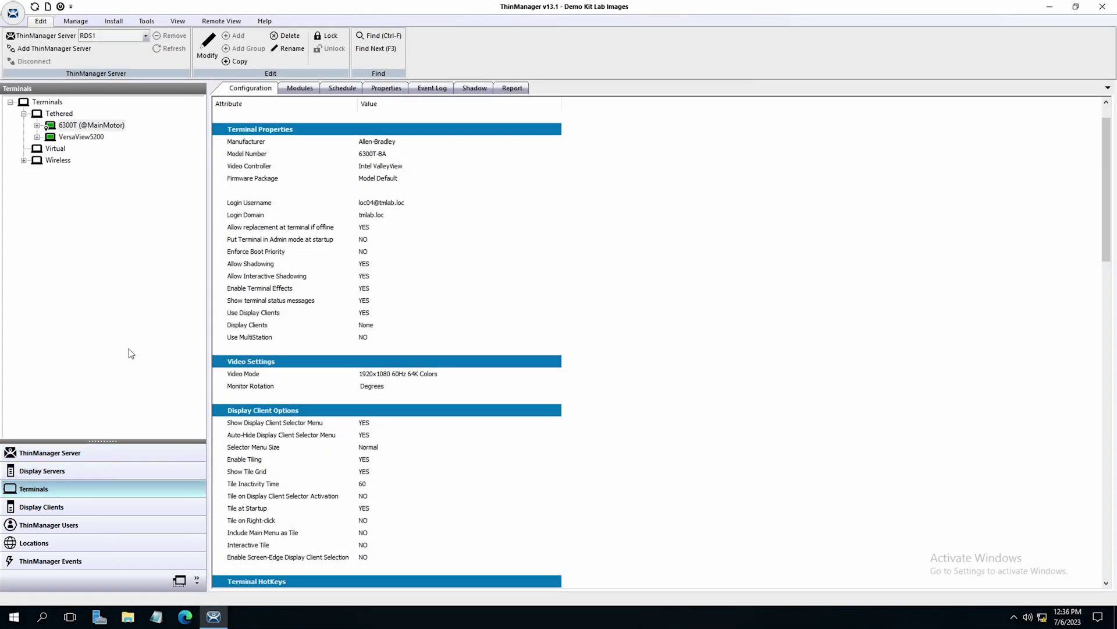
double_click(76, 126)
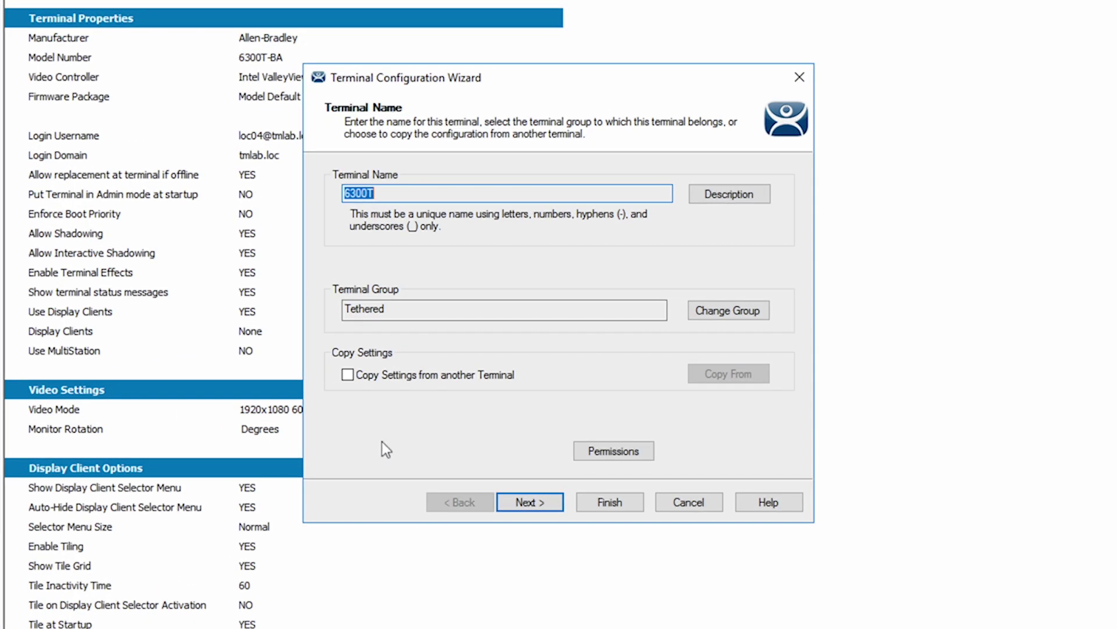
left_click(529, 504)
left_click(528, 504)
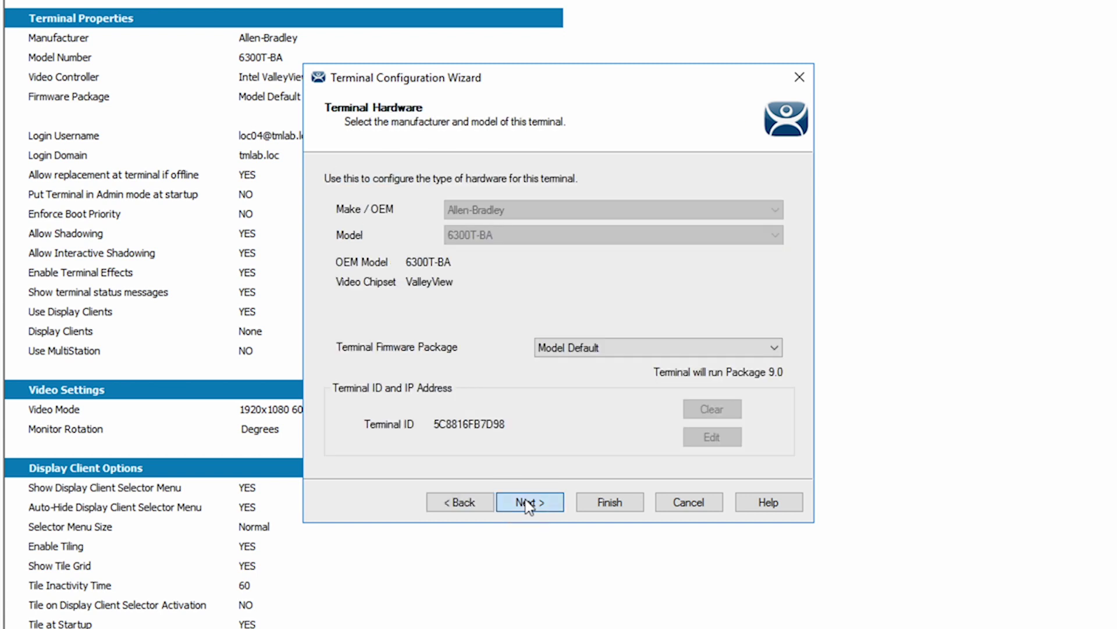
left_click(529, 504)
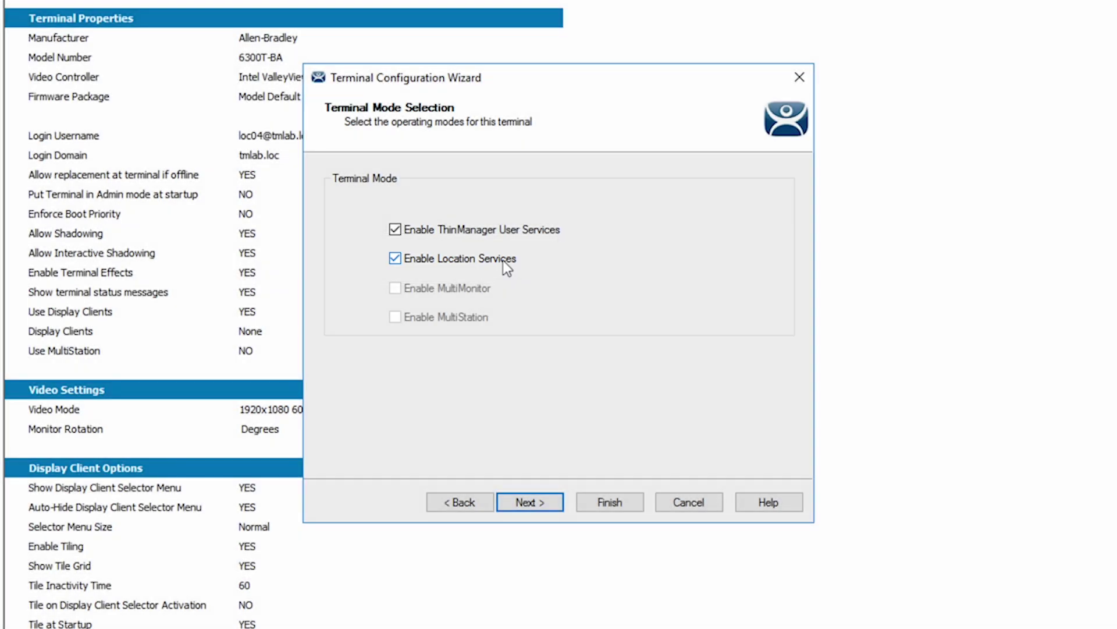
left_click(529, 504)
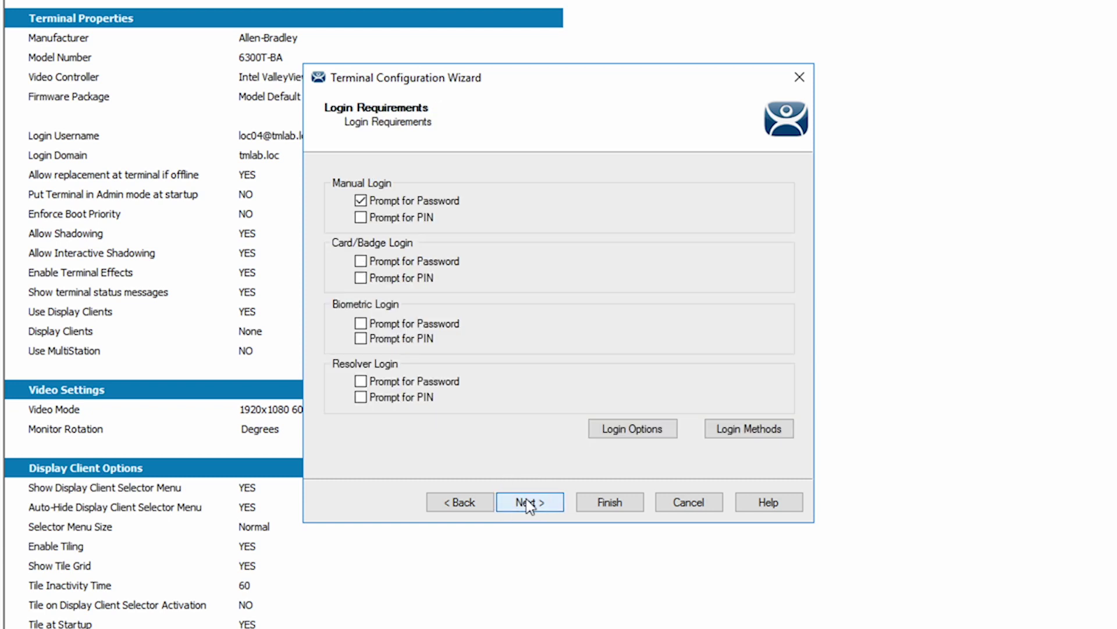
left_click(755, 433)
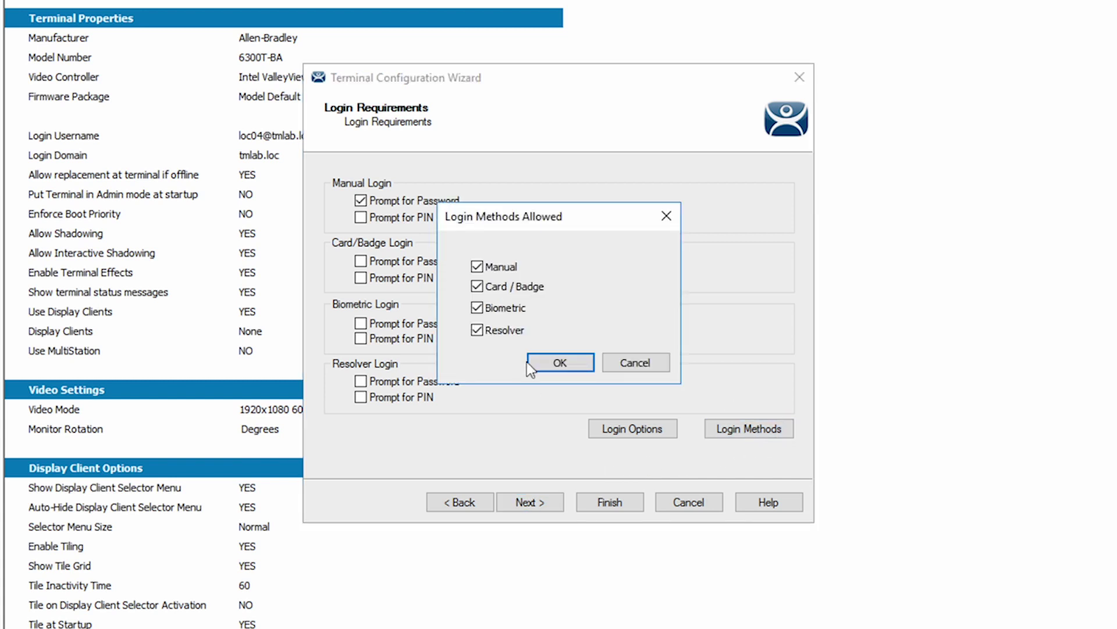
Keep all login methods allowed and enable card registration at the terminal in Login Options
left_click(543, 361)
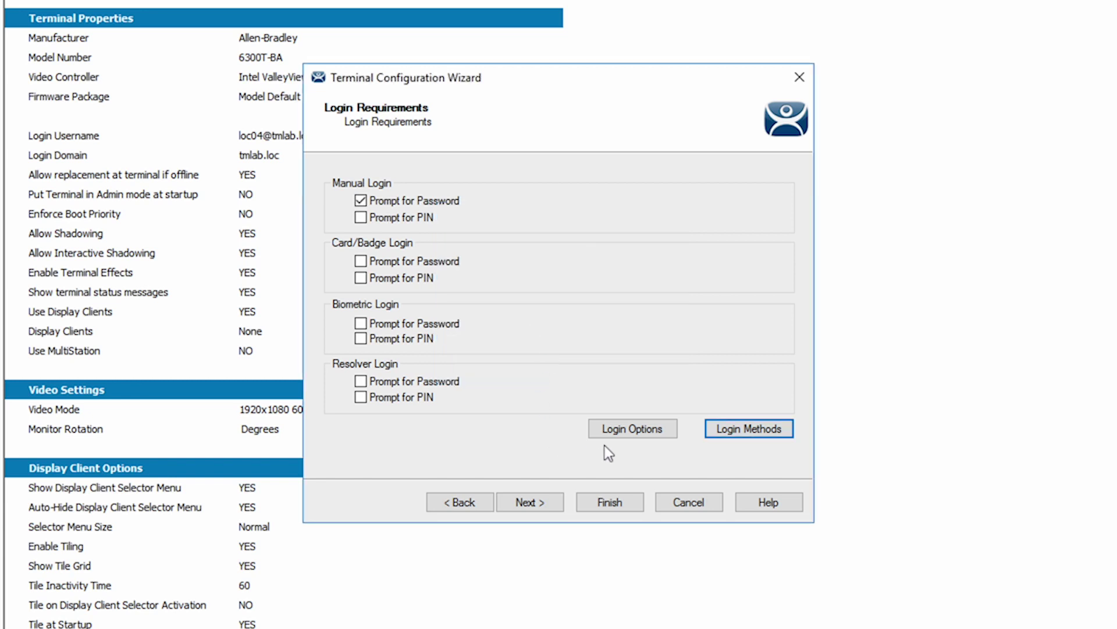
left_click(627, 430)
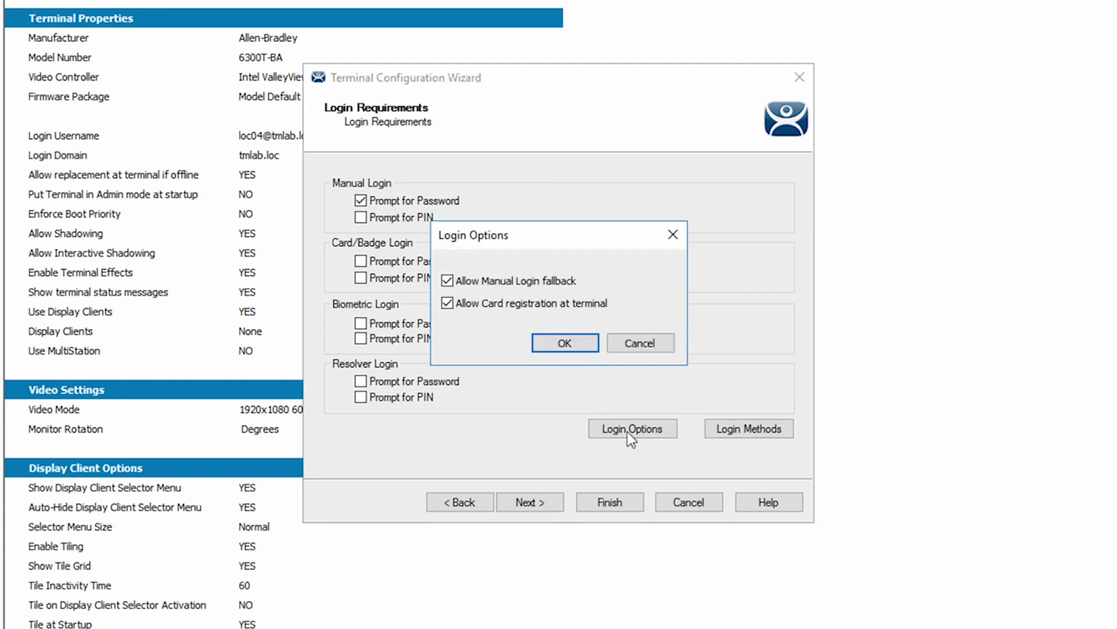
left_click(446, 304)
left_click(565, 343)
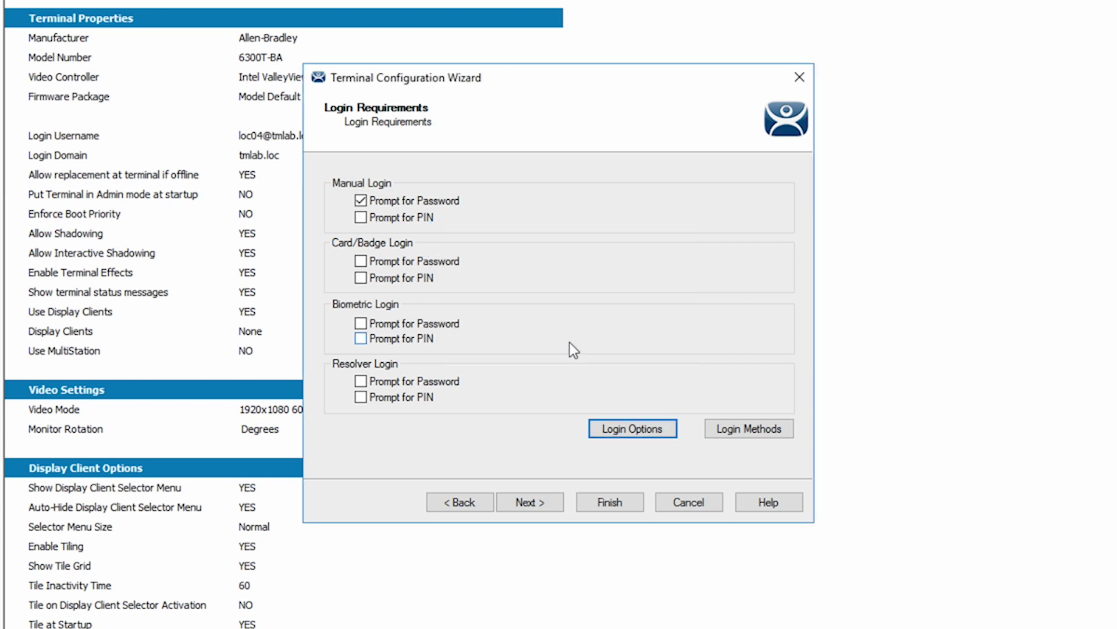
left_click(527, 504)
Advance through the remaining wizard pages to Module Selection
left_click(527, 504)
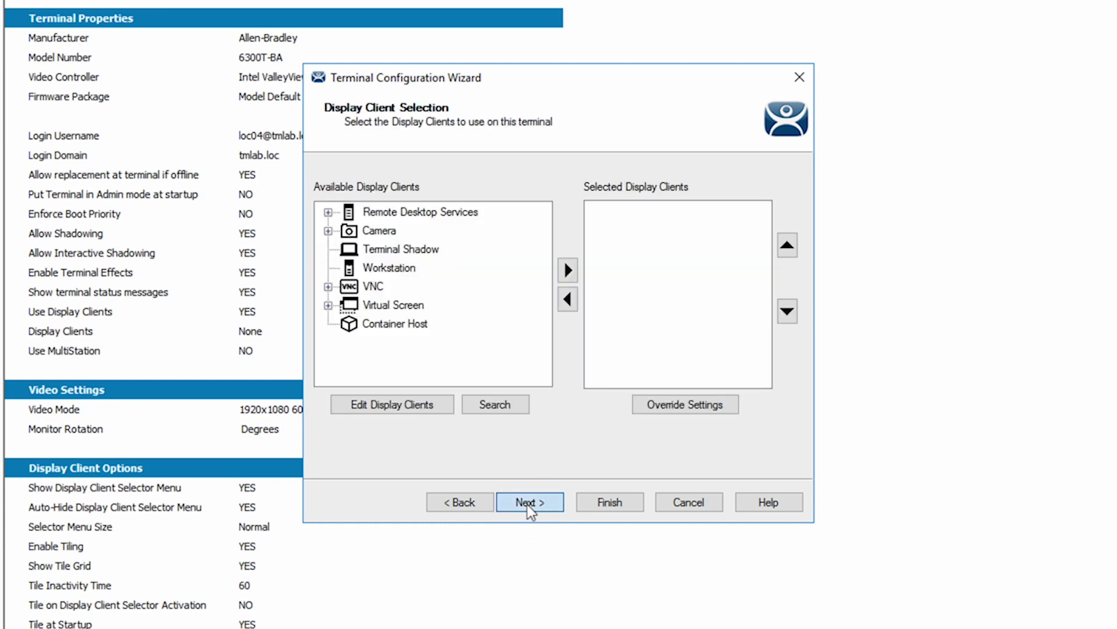
left_click(528, 504)
left_click(527, 504)
left_click(527, 504)
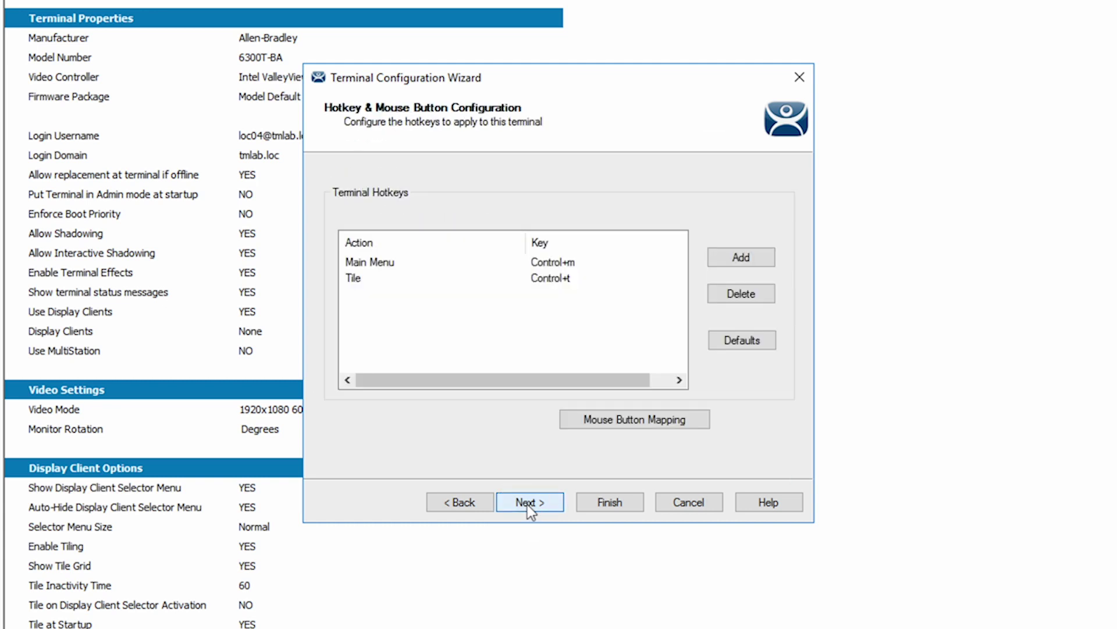
left_click(527, 504)
left_click(527, 504)
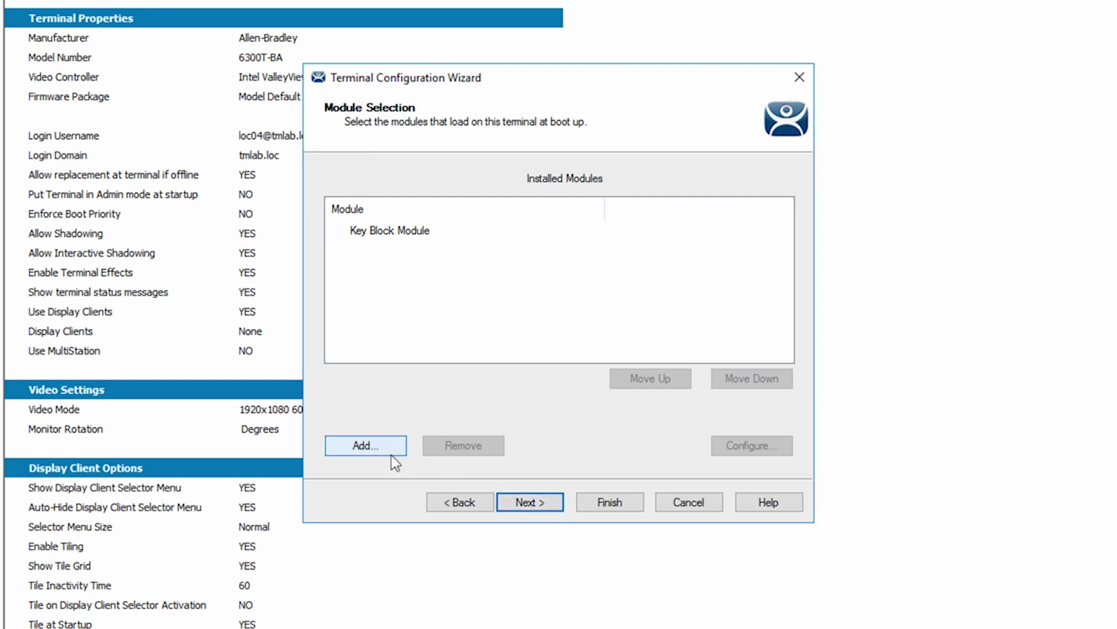
Add the RF Ideas pcProx USB Module to the terminal's modules
left_click(378, 446)
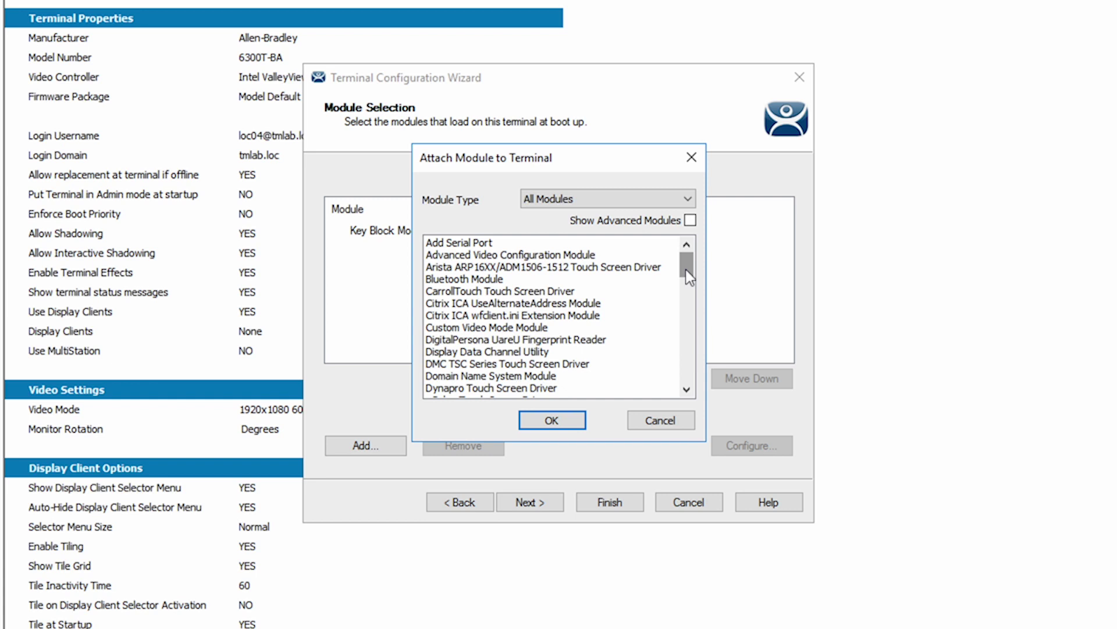
left_click_drag(686, 269, 688, 351)
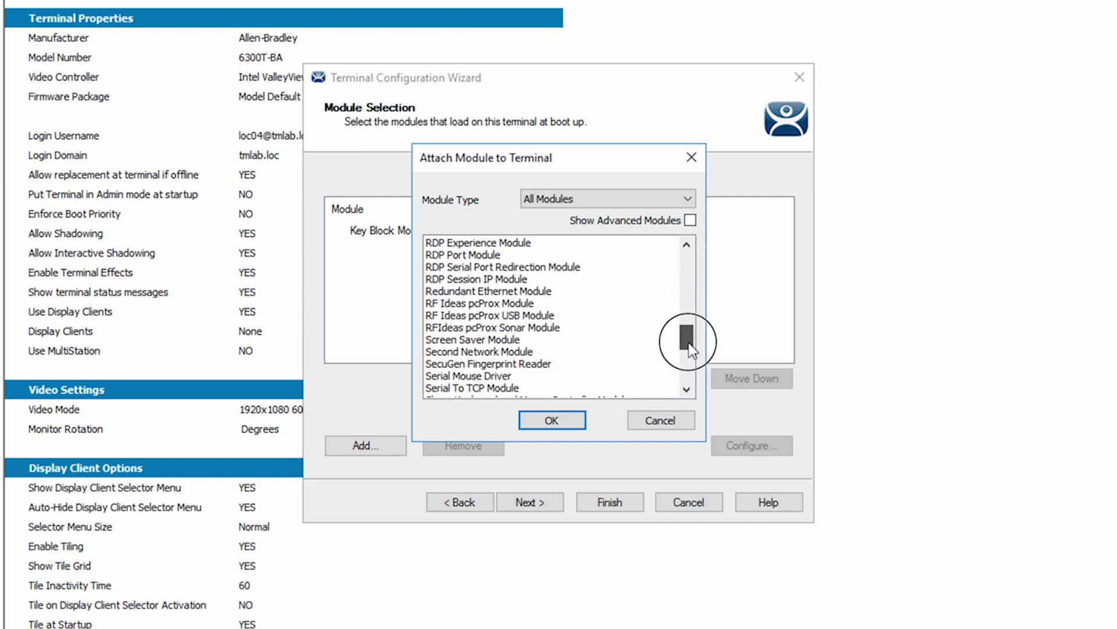
left_click(507, 317)
Set the pcProx USB module's reader model to RDR-6081AKU and finish the terminal wizard
left_click(543, 423)
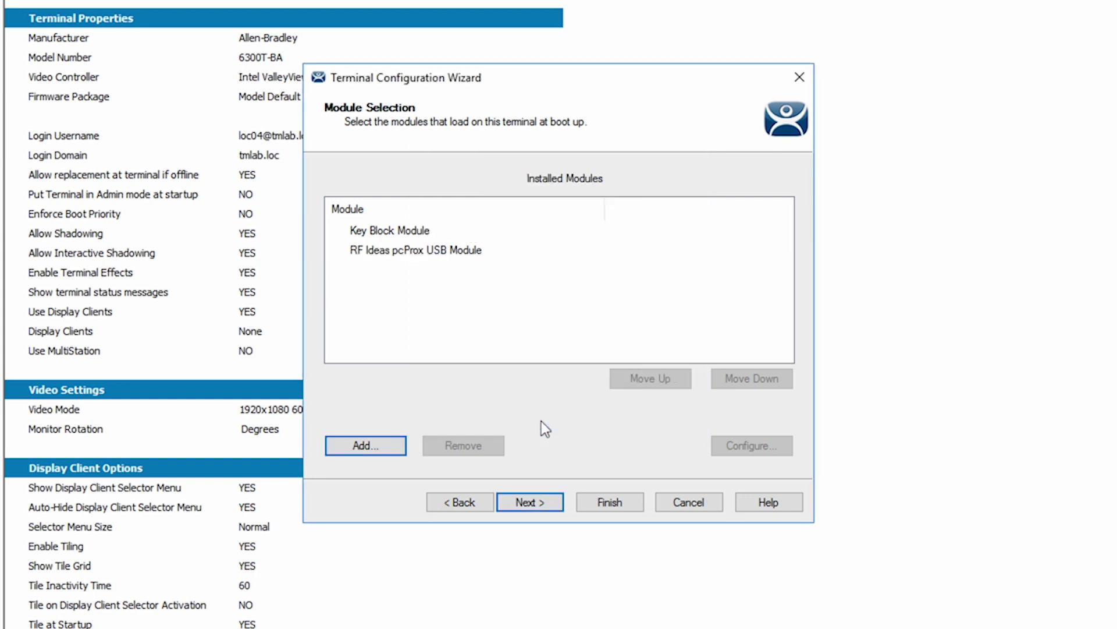
left_click(376, 254)
left_click(740, 446)
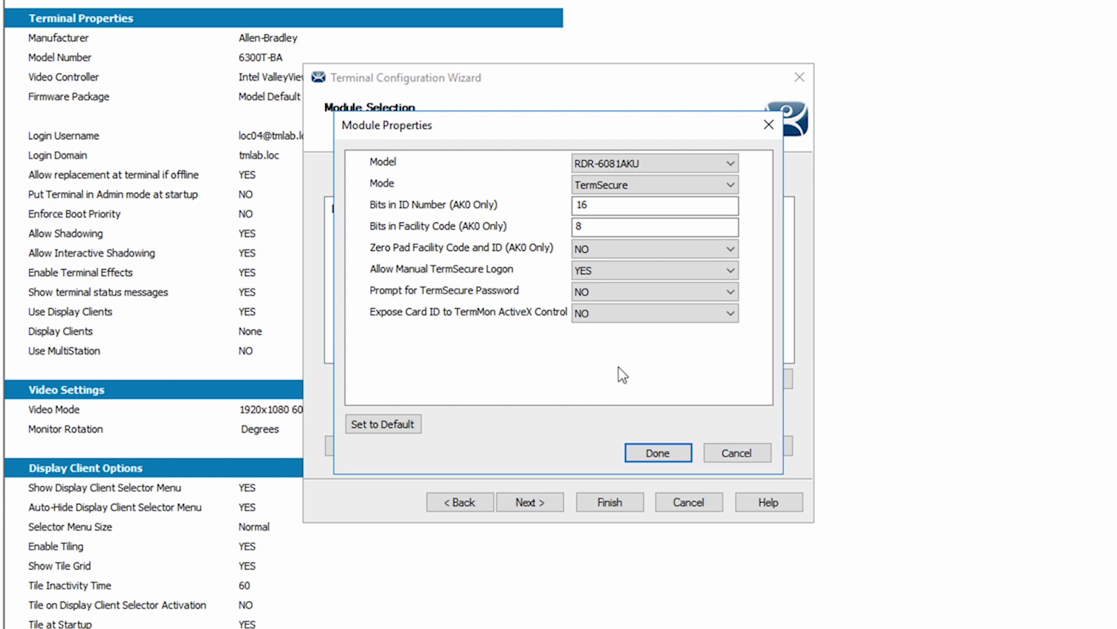
left_click(731, 163)
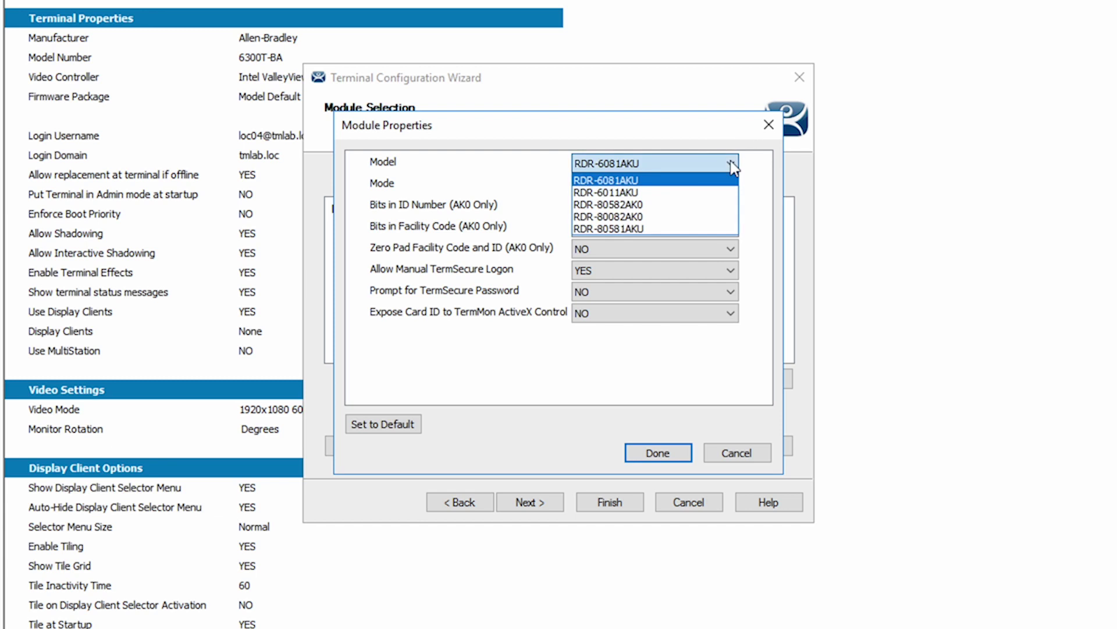
left_click(709, 178)
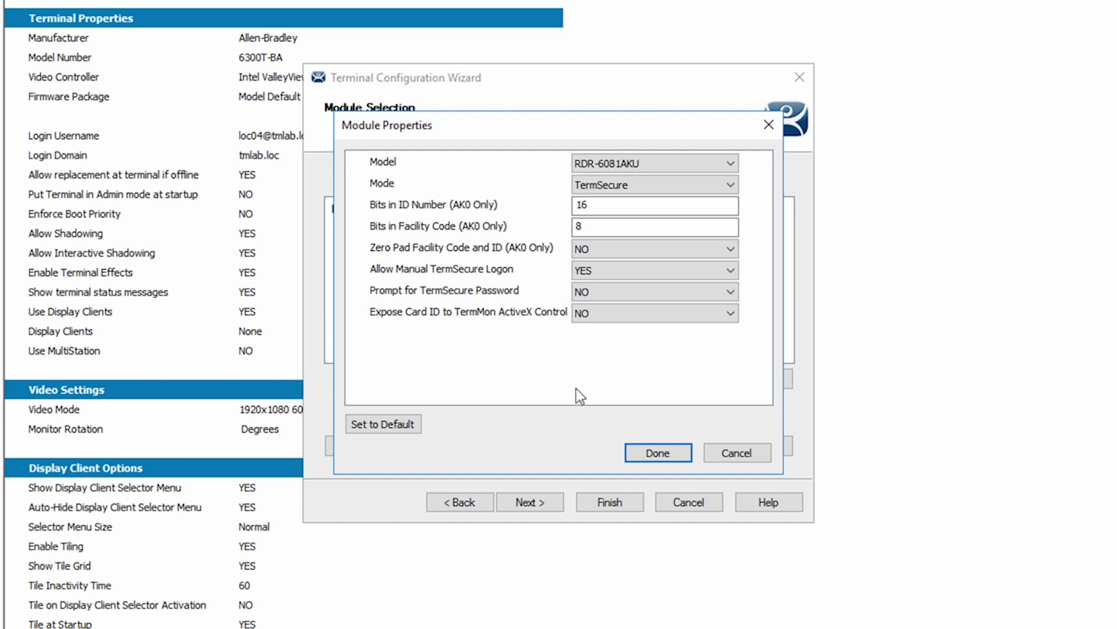
left_click(653, 453)
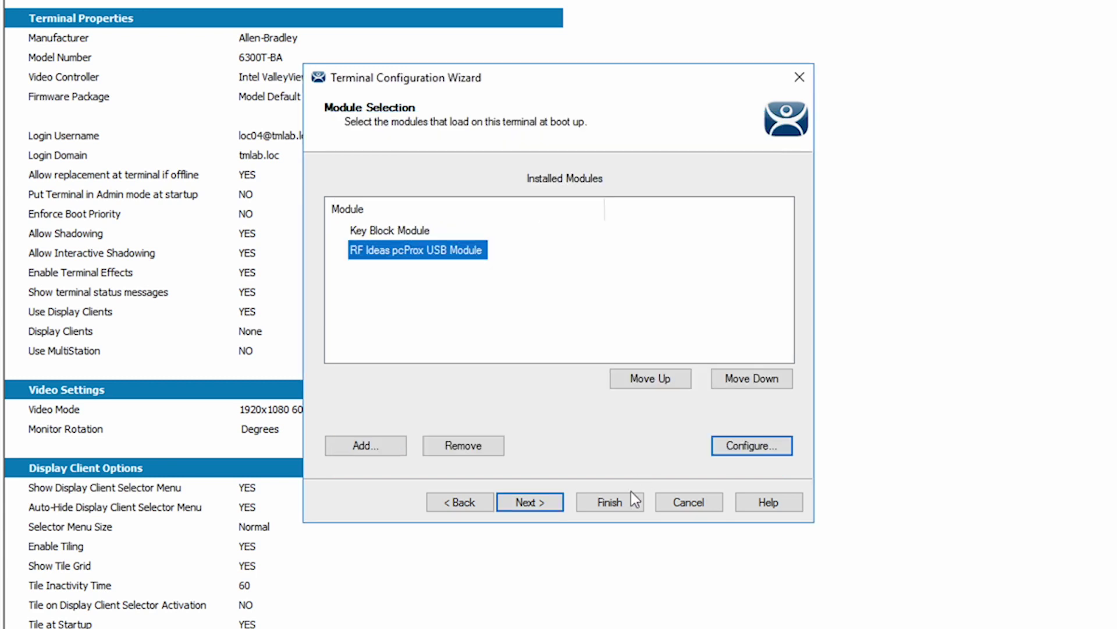
left_click(612, 502)
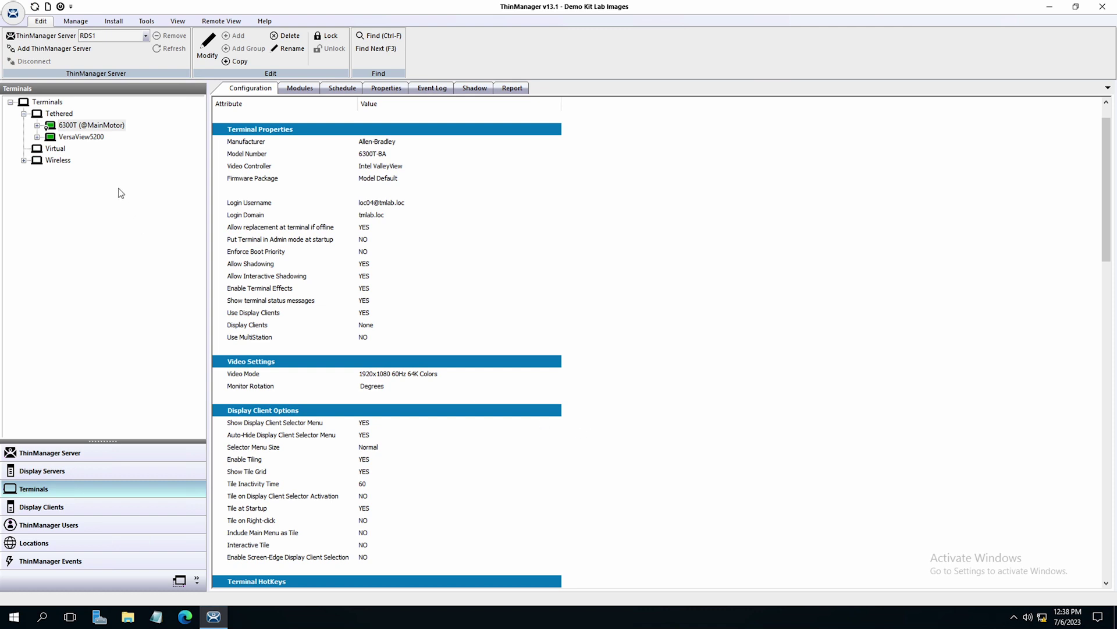
Restart terminal 6300T and watch it come back up in the Shadow view
right_click(71, 126)
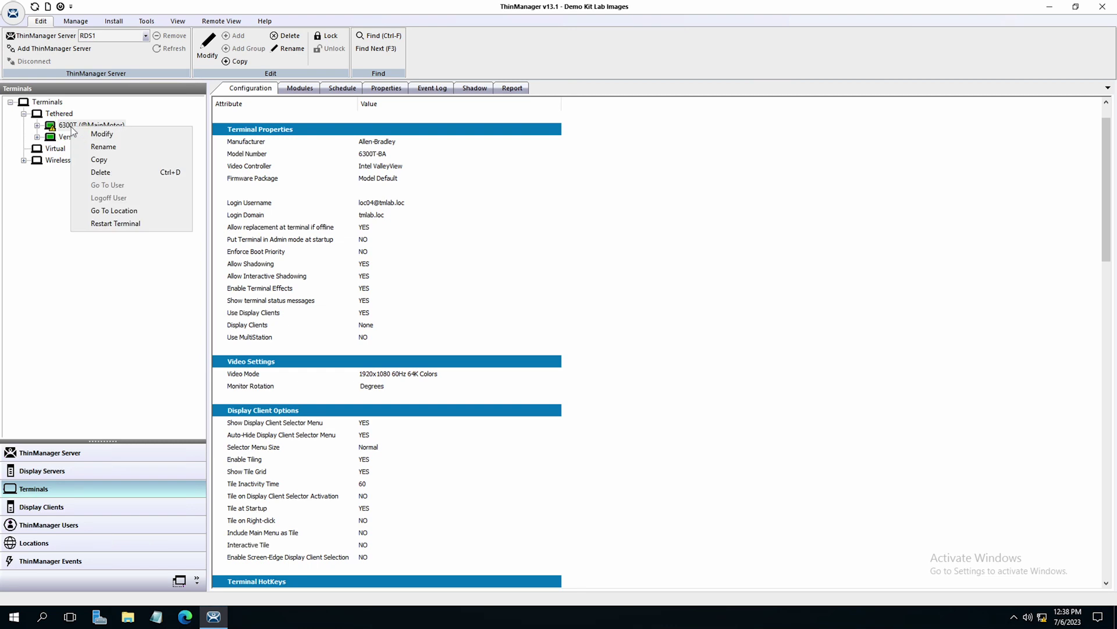
left_click(95, 225)
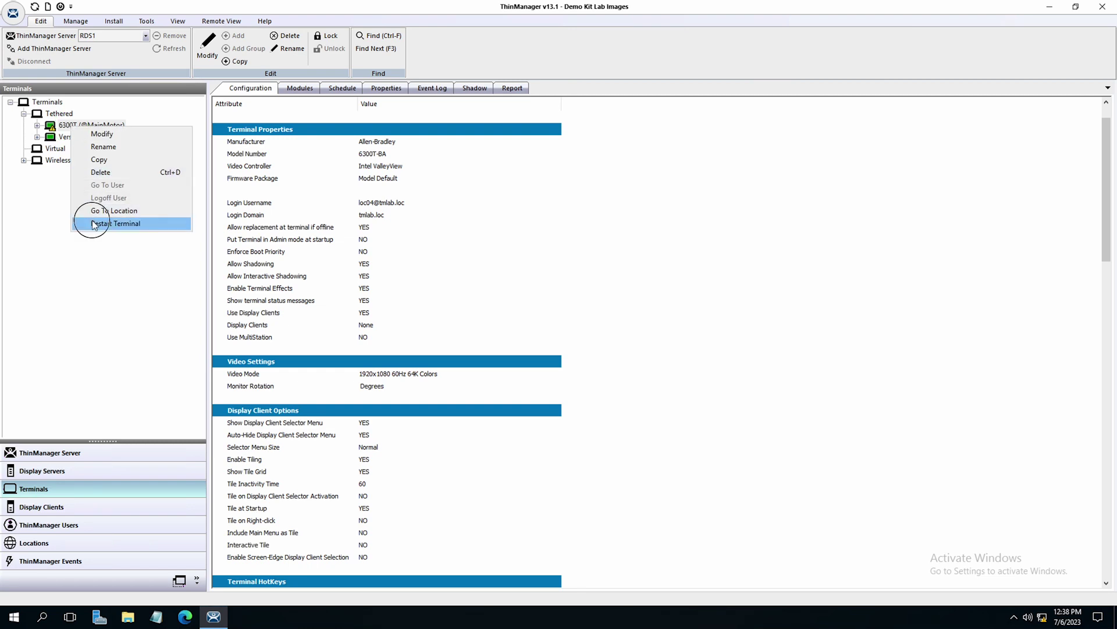
left_click(532, 334)
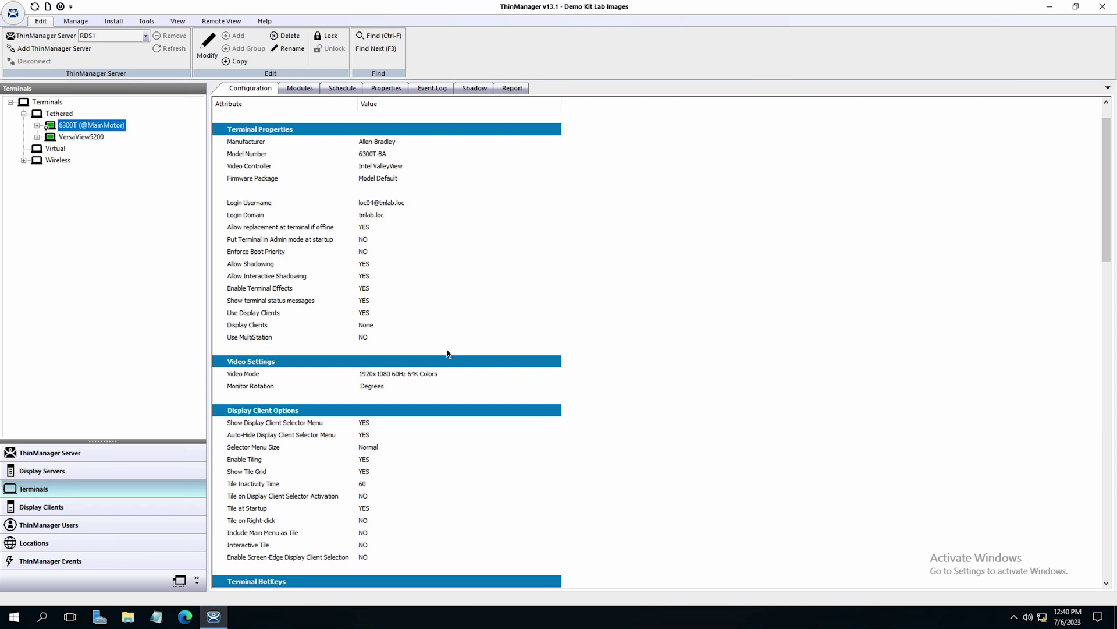
left_click(480, 88)
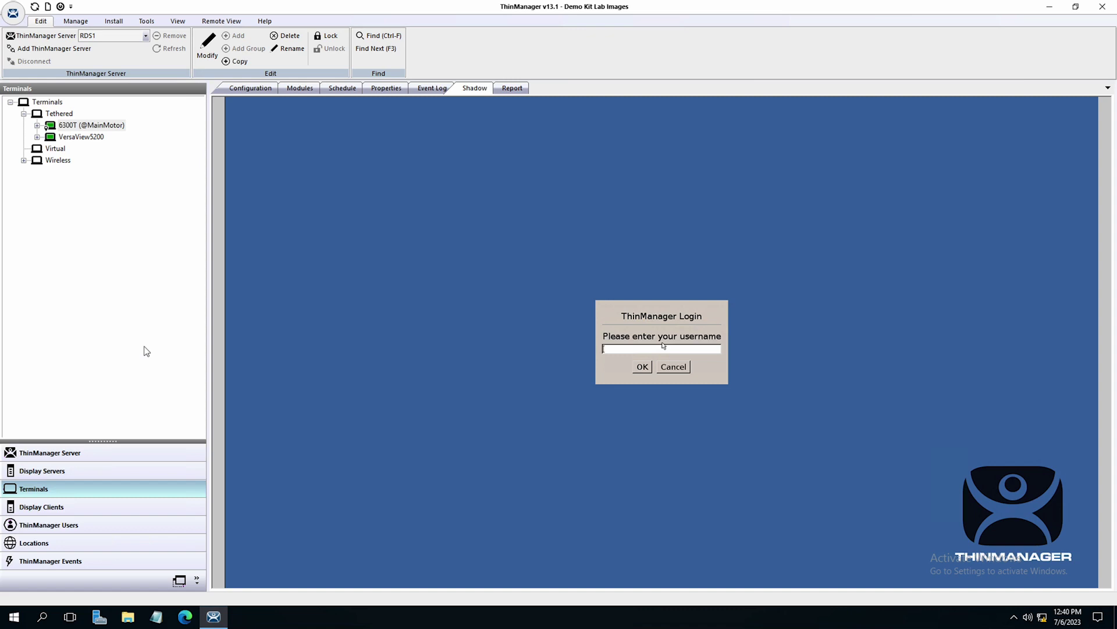
Enter the user's username at the terminal's ThinManager Login prompt, correcting a typo
type("Anaa")
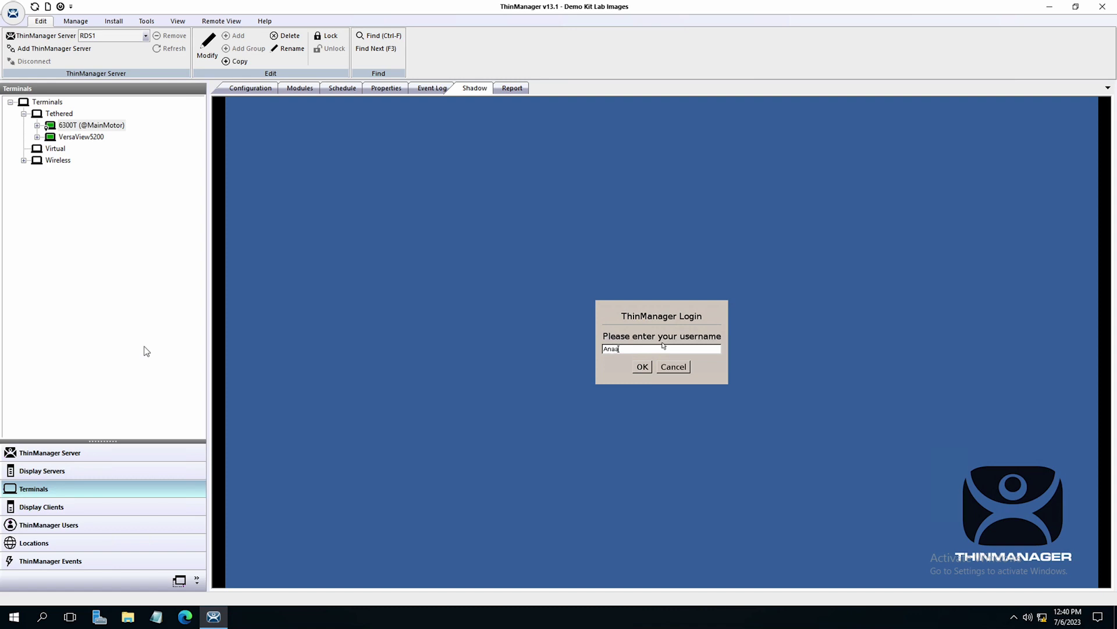
key("BackSpace")
type("na")
left_click(644, 369)
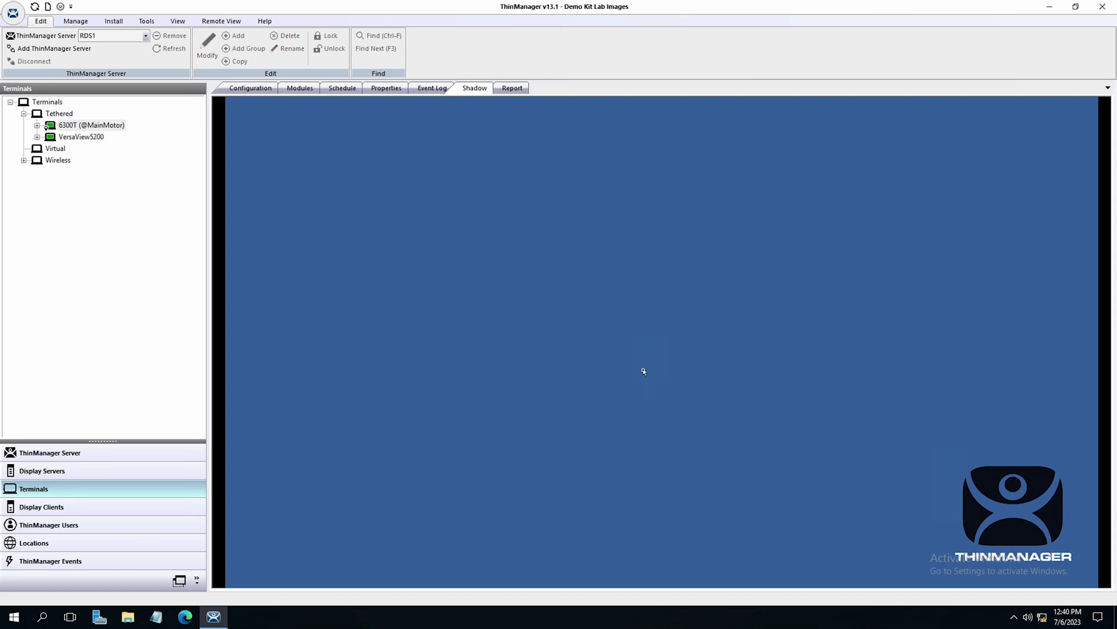
Submit the password at the terminal, then switch to the ThinManager Users section
left_click(643, 367)
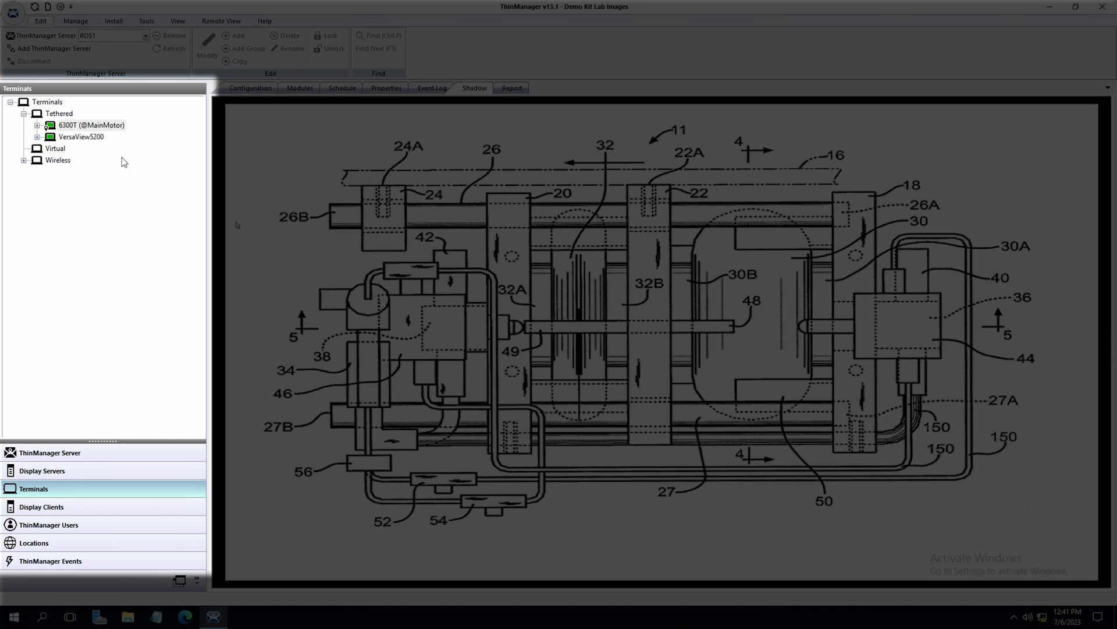
left_click(87, 527)
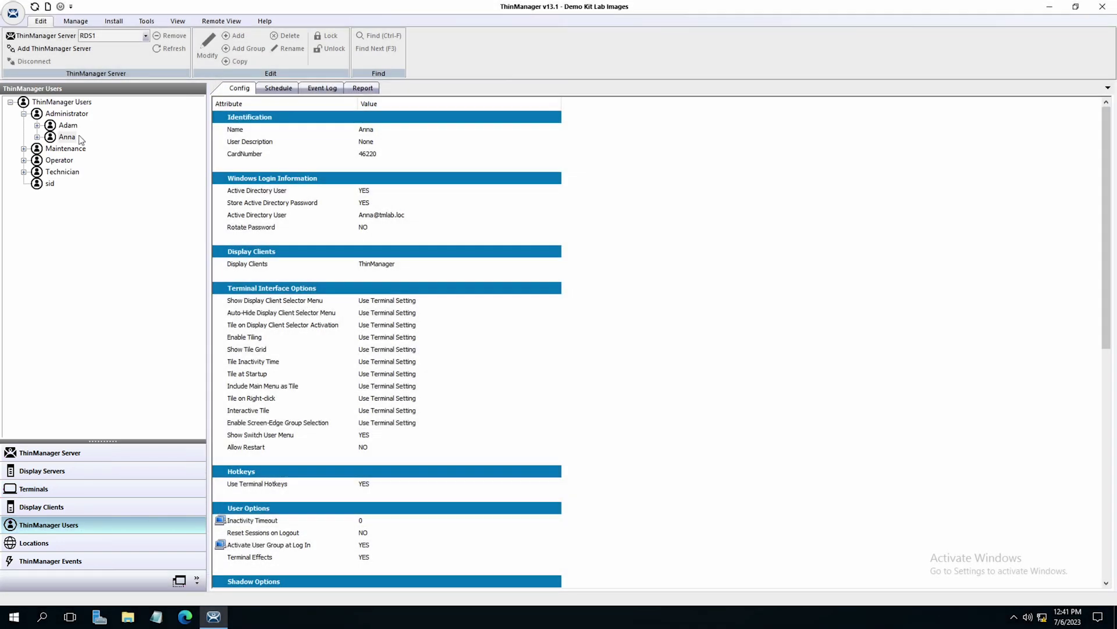
left_click(66, 137)
double_click(65, 138)
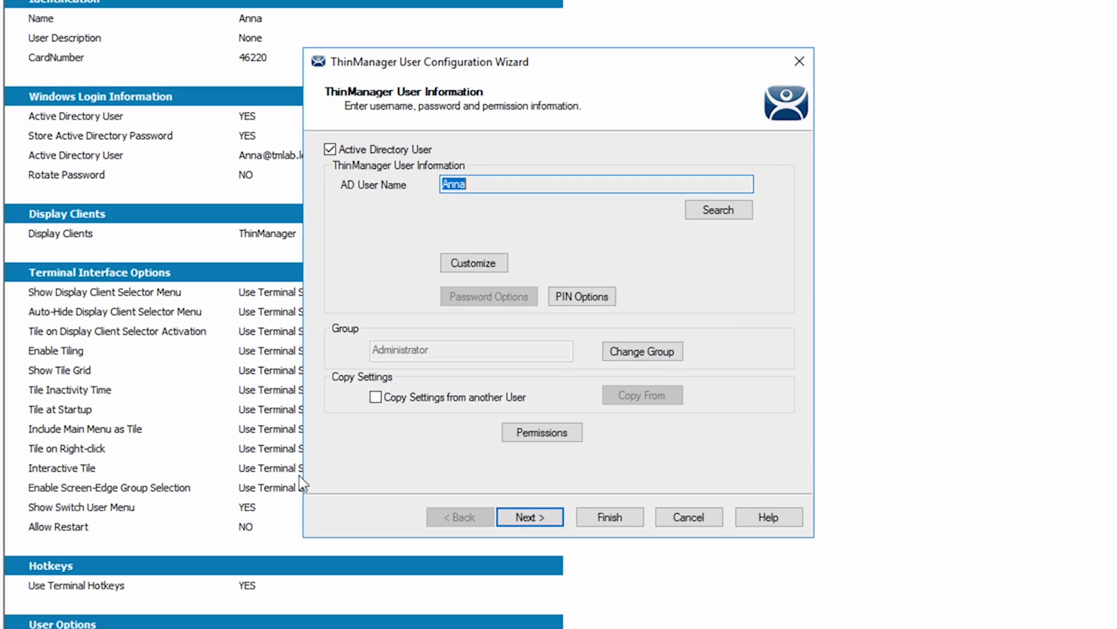
left_click(506, 515)
left_click(516, 515)
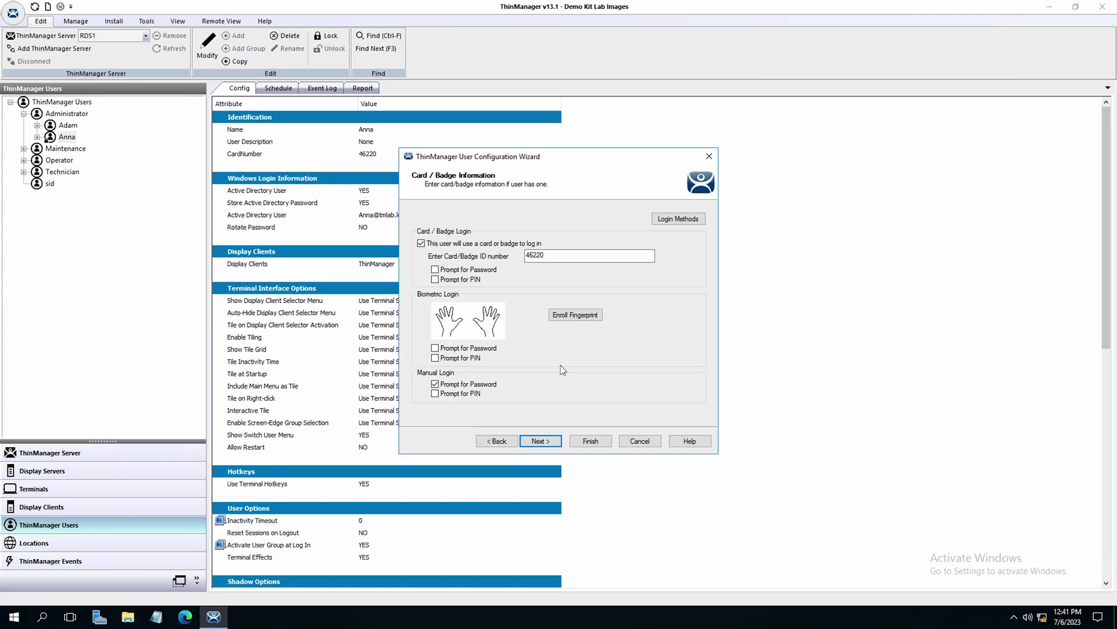
left_click(638, 441)
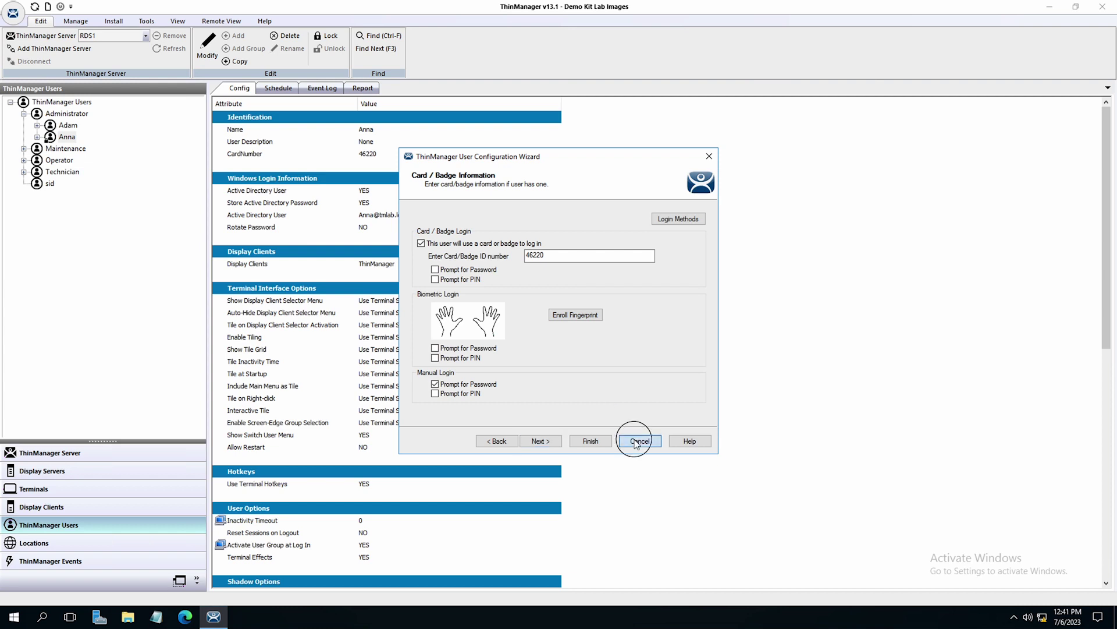